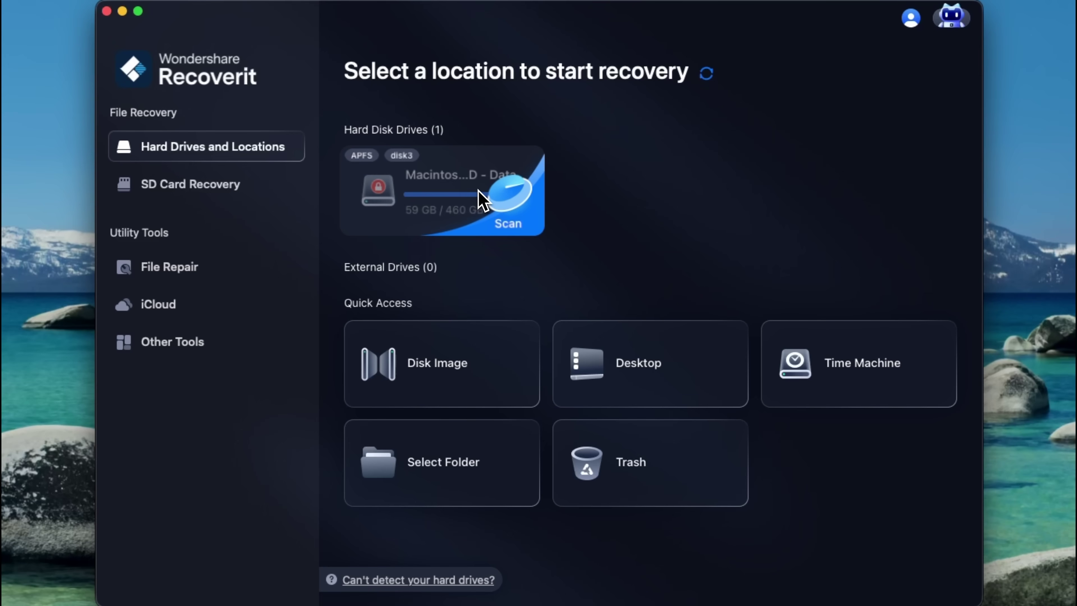
Open the full disk access settings for Recoverit and start scanning the Macintosh HD - Data drive
left_click(479, 193)
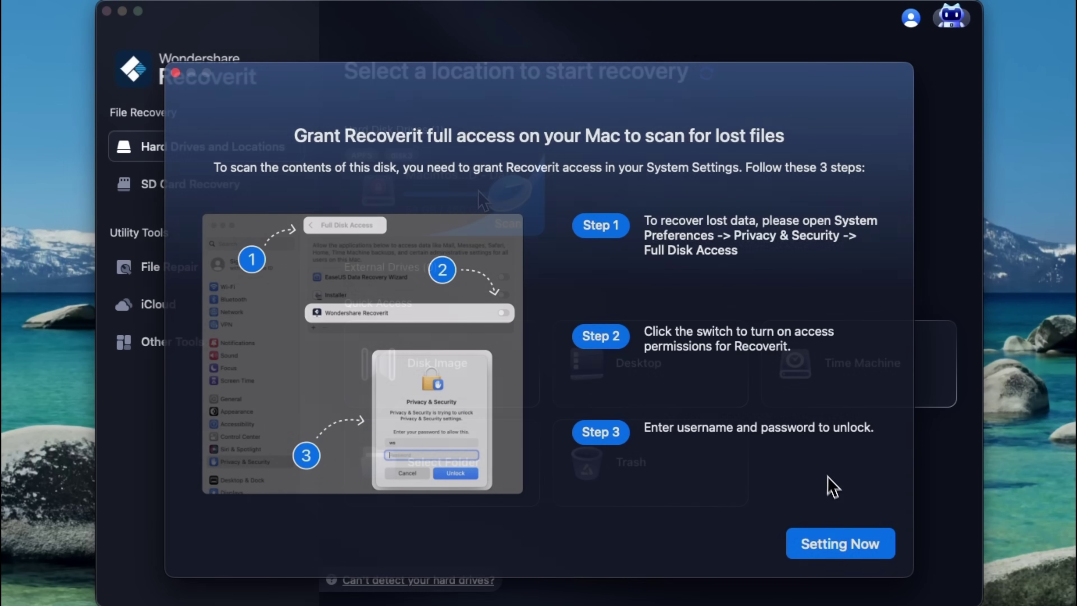
left_click(851, 544)
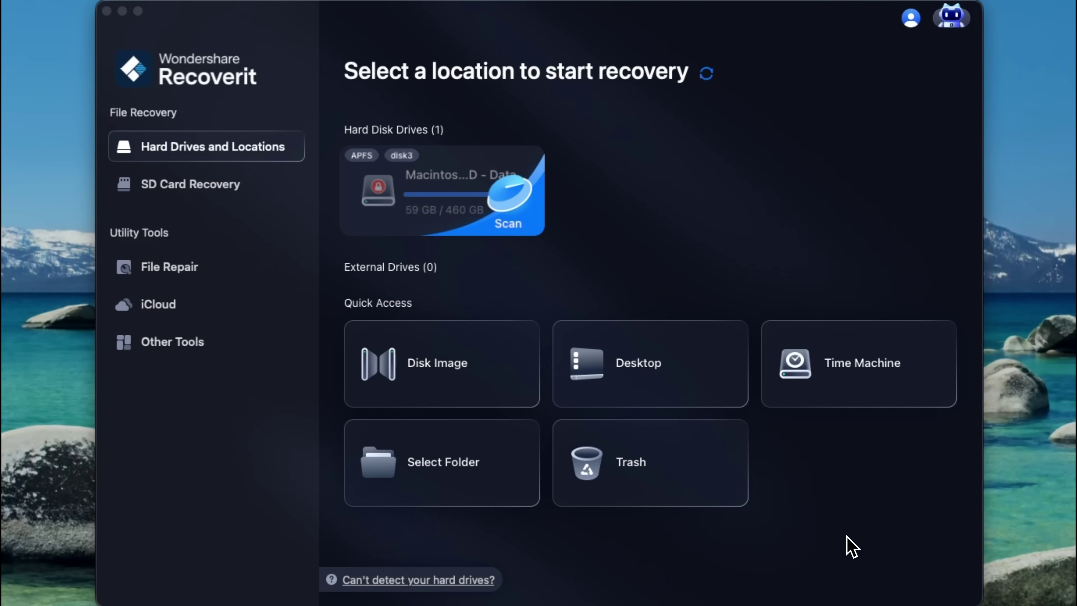
left_click(502, 201)
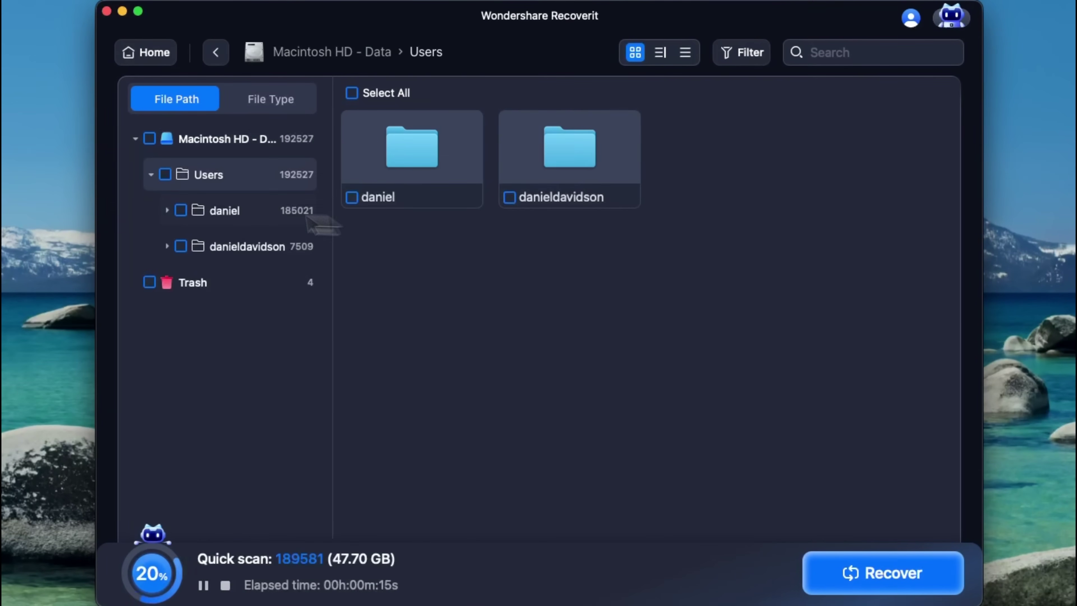
Expand both user folders under Users to examine their scanned subfolders, and view the files found in Trash
left_click(168, 211)
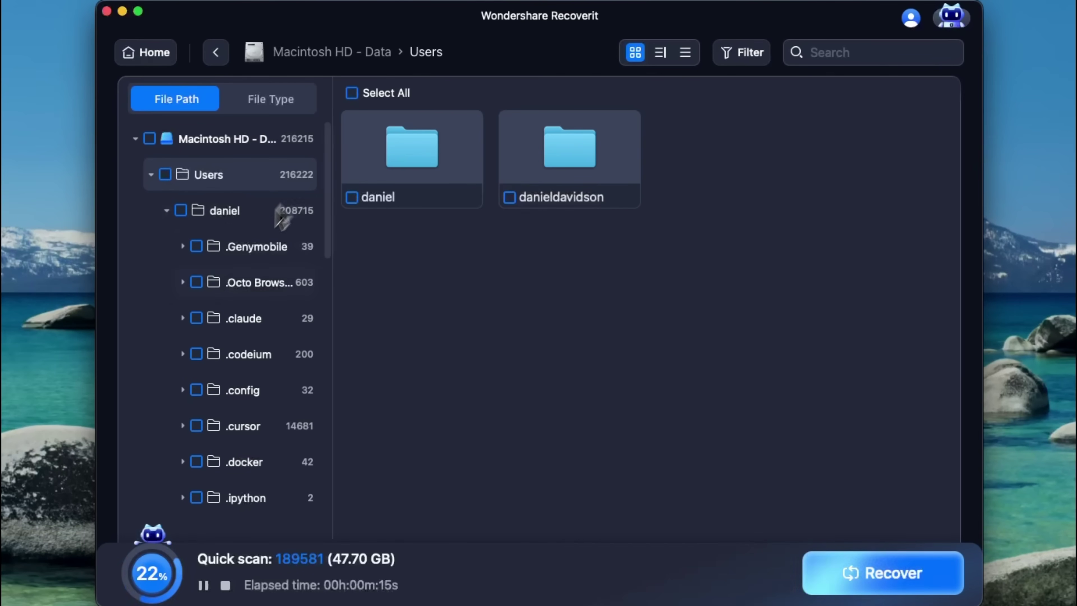
scroll(248, 344, "down", 5)
scroll(248, 342, "down", 15)
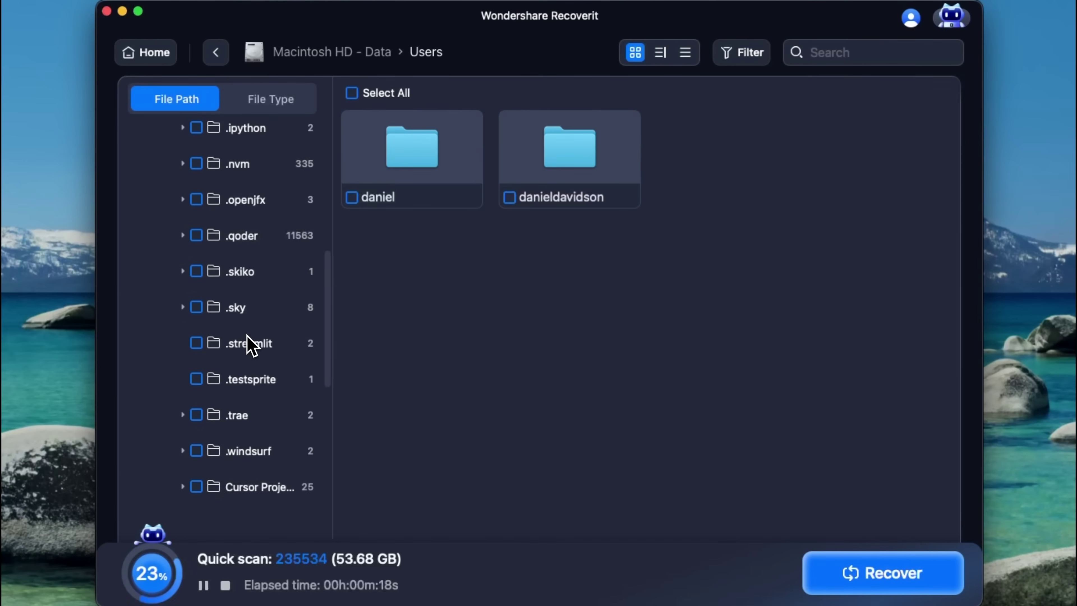
scroll(252, 345, "down", 1)
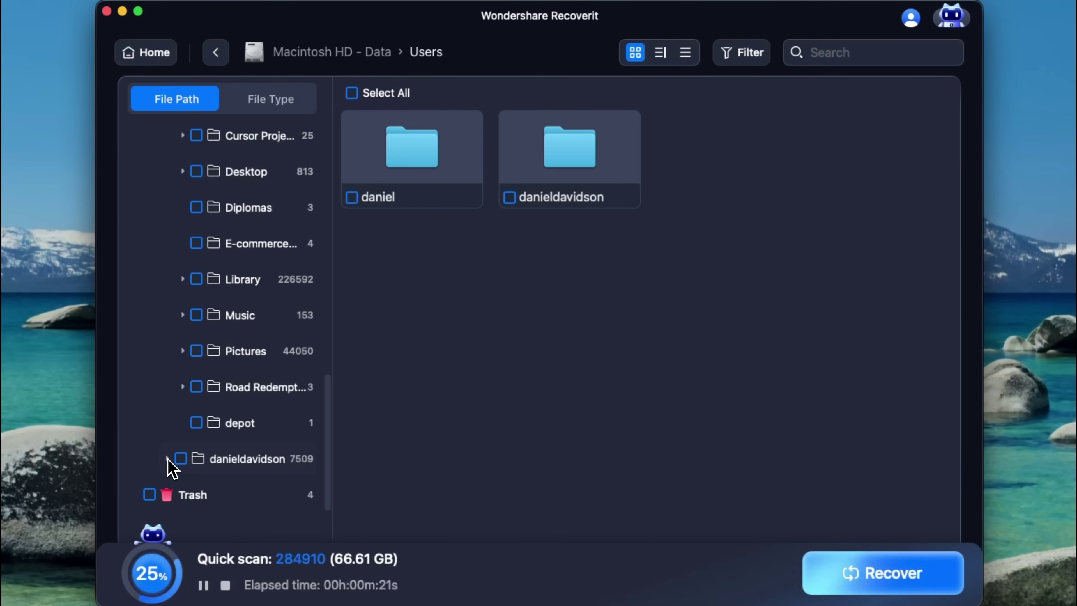
left_click(170, 459)
scroll(192, 445, "down", 3)
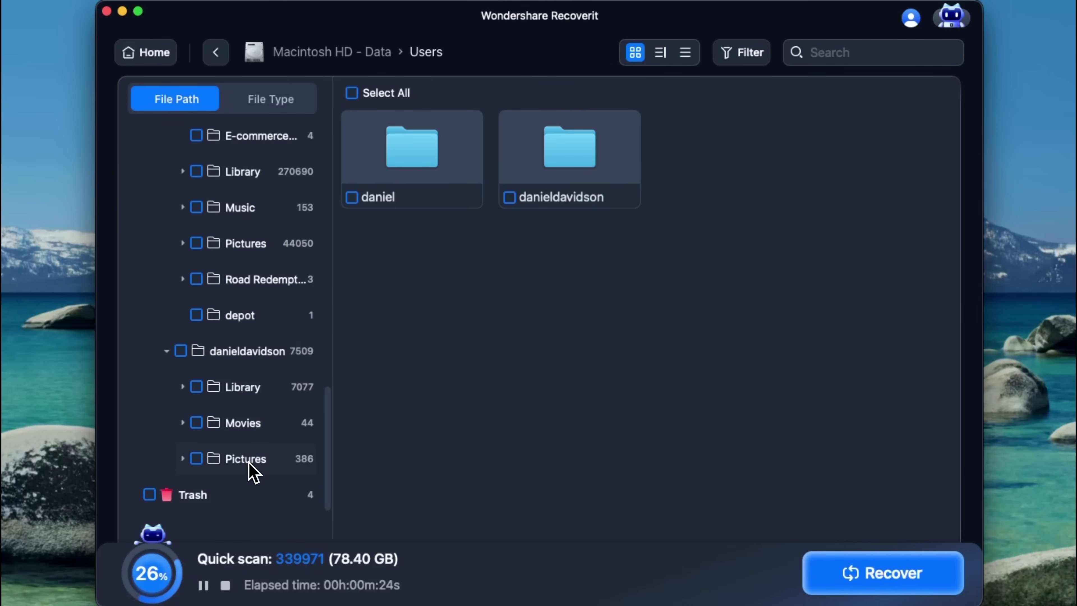
left_click(229, 500)
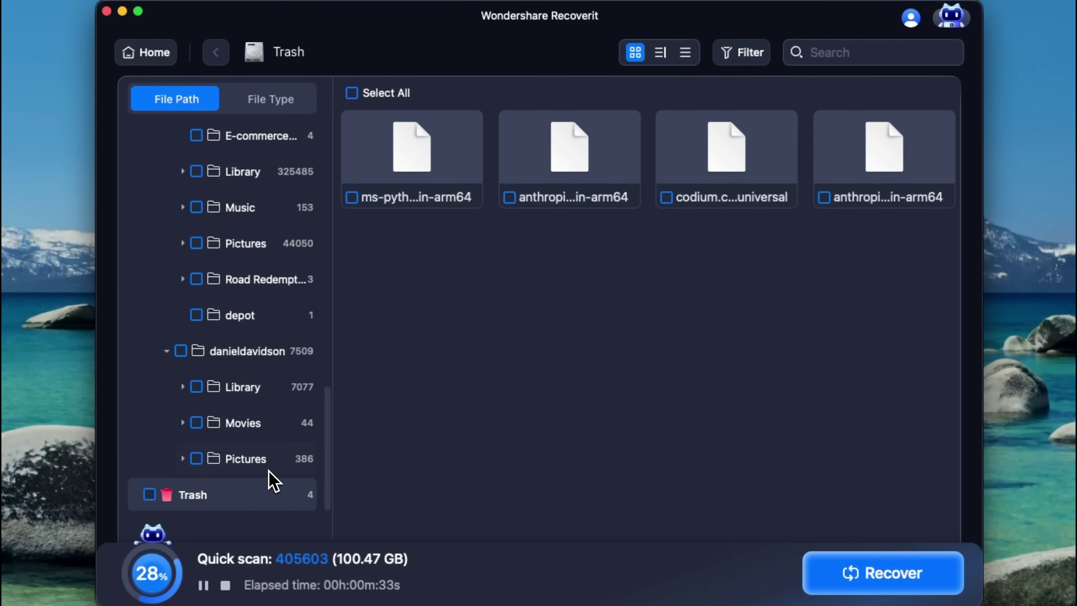
Select the lost MP4 file in the Video > Video > mp4 folder under Documents for recovery
scroll(271, 479, "up", 15)
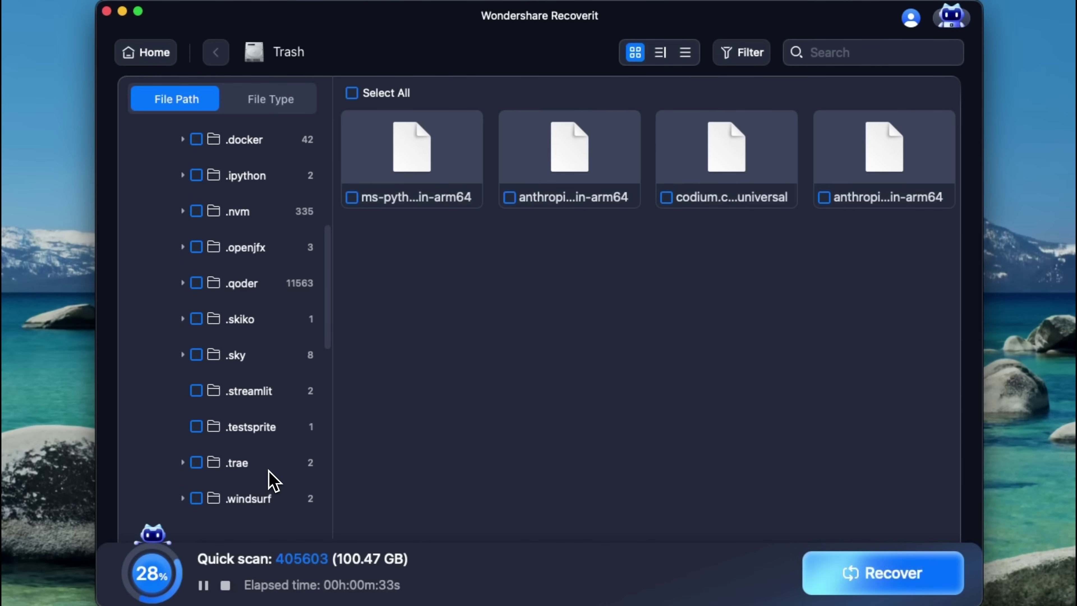
left_click(150, 175)
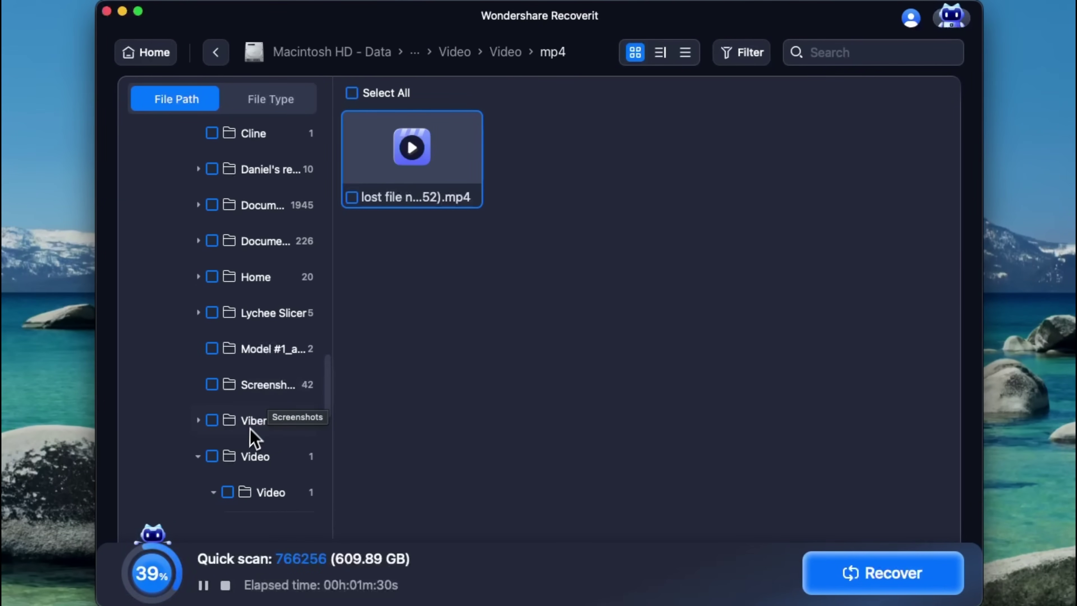
scroll(290, 322, "down", 2)
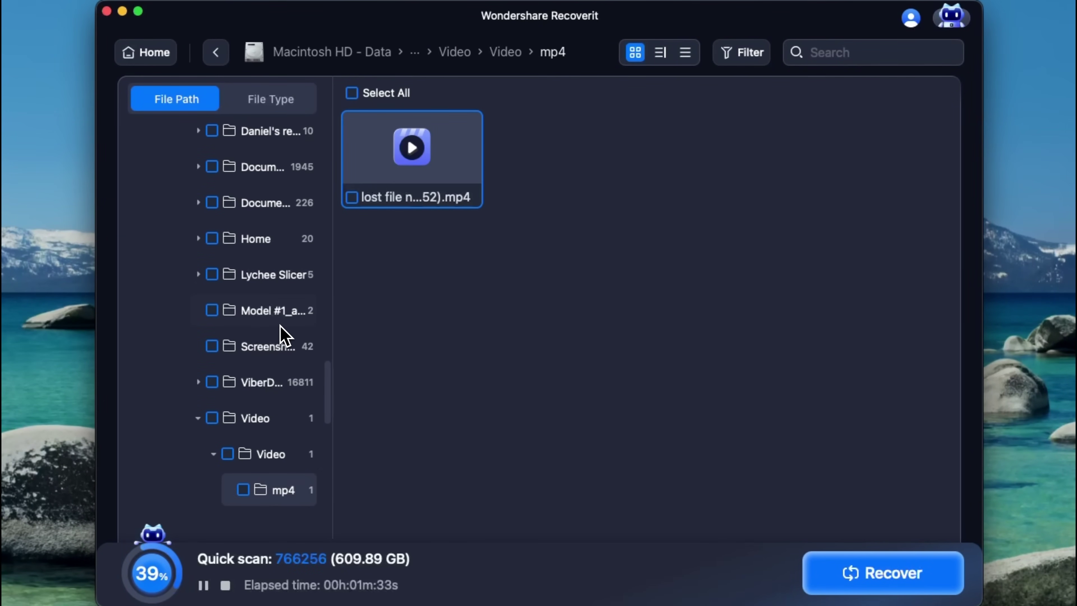
left_click(352, 198)
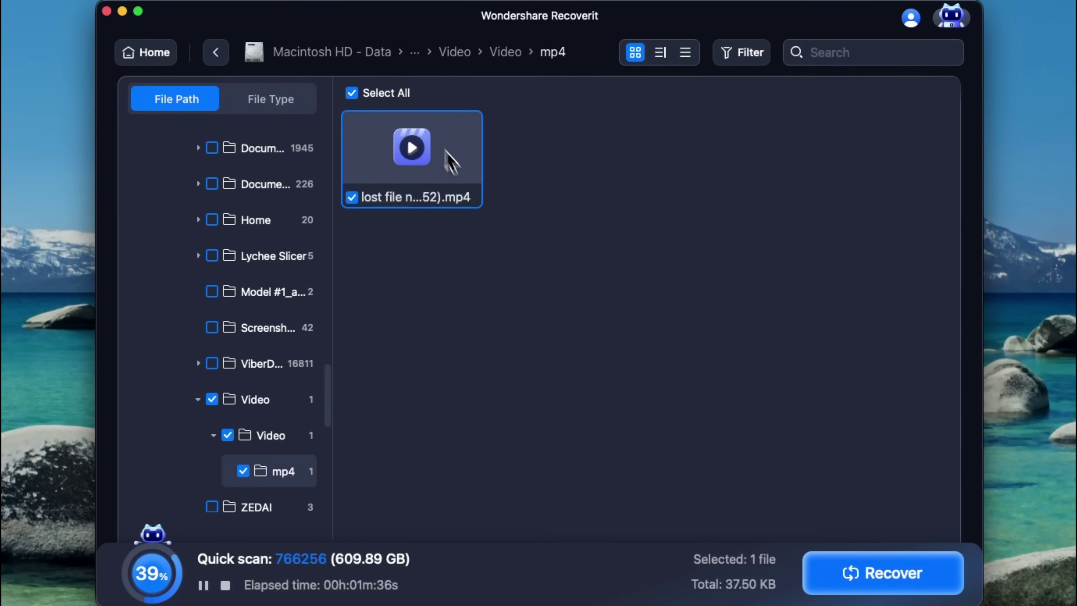
Recover the selected MP4 to the Documents folder, keeping the suggested folder name and the same-drive location
left_click(858, 577)
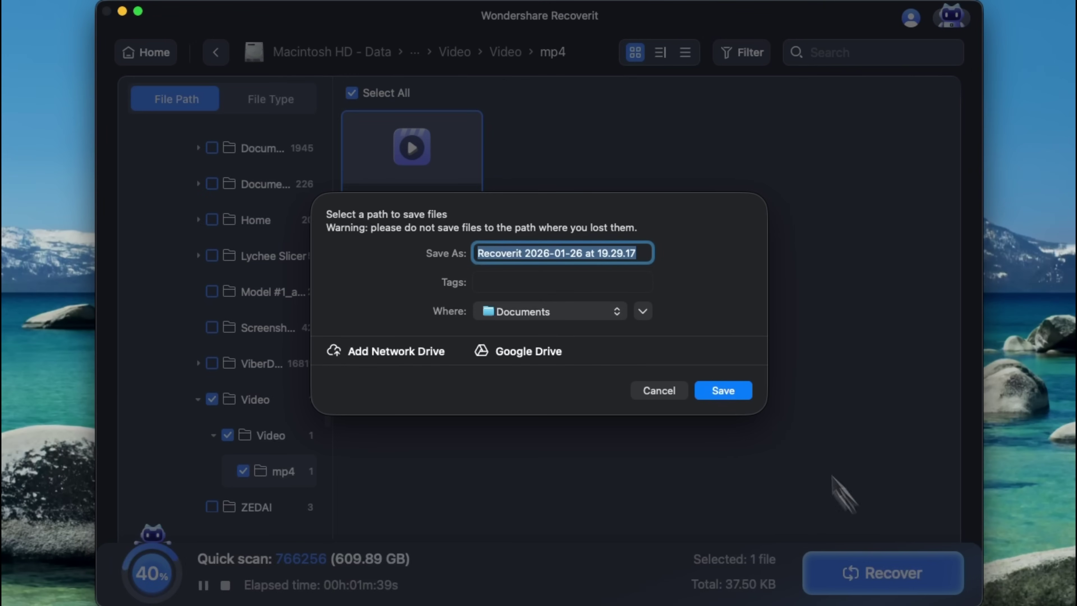
left_click(554, 314)
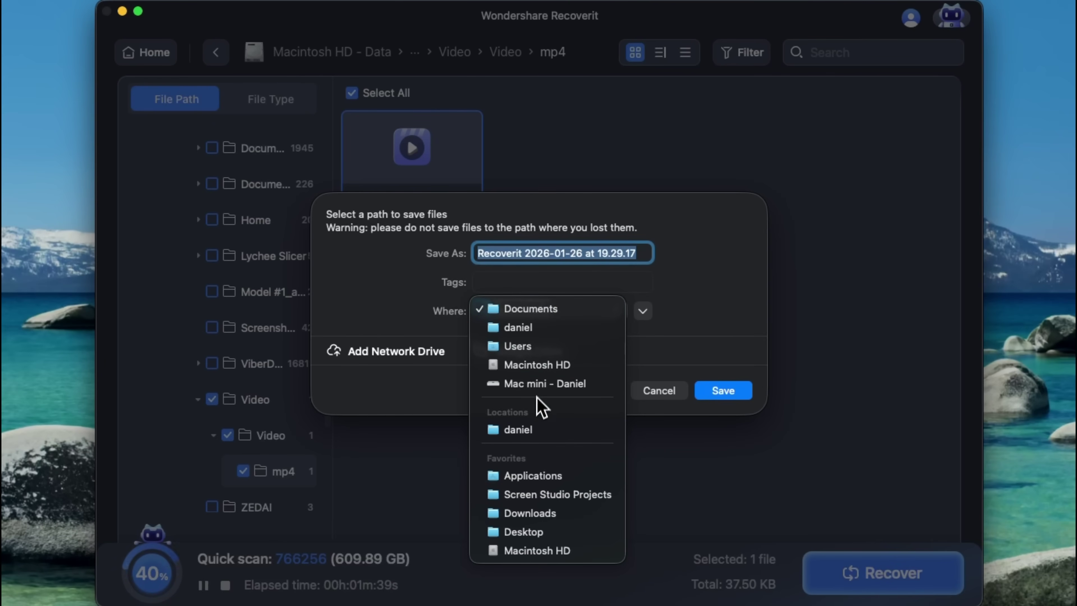
left_click(696, 327)
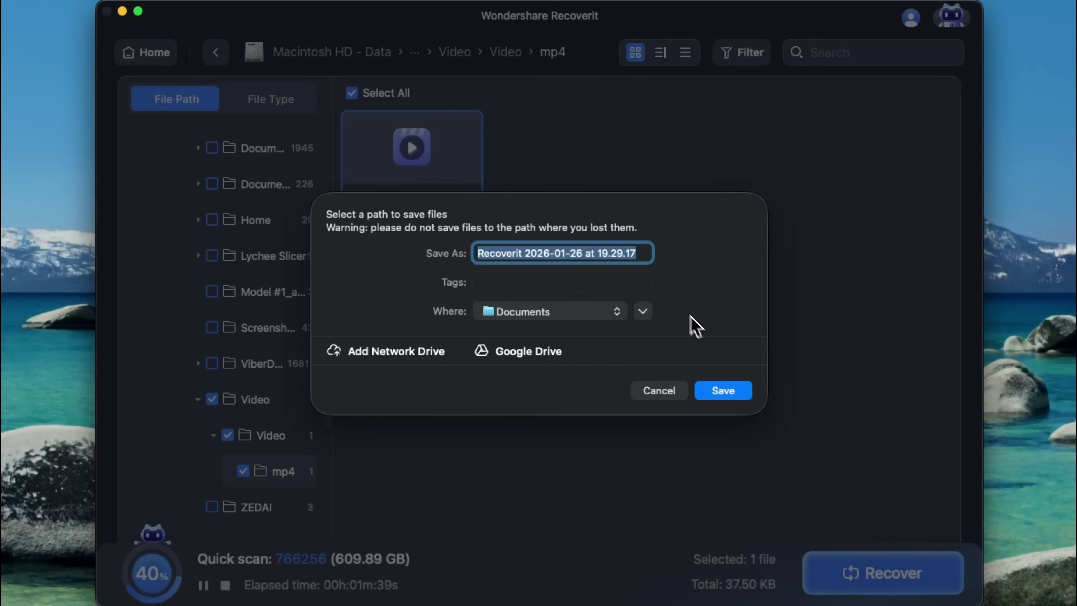
left_click(733, 394)
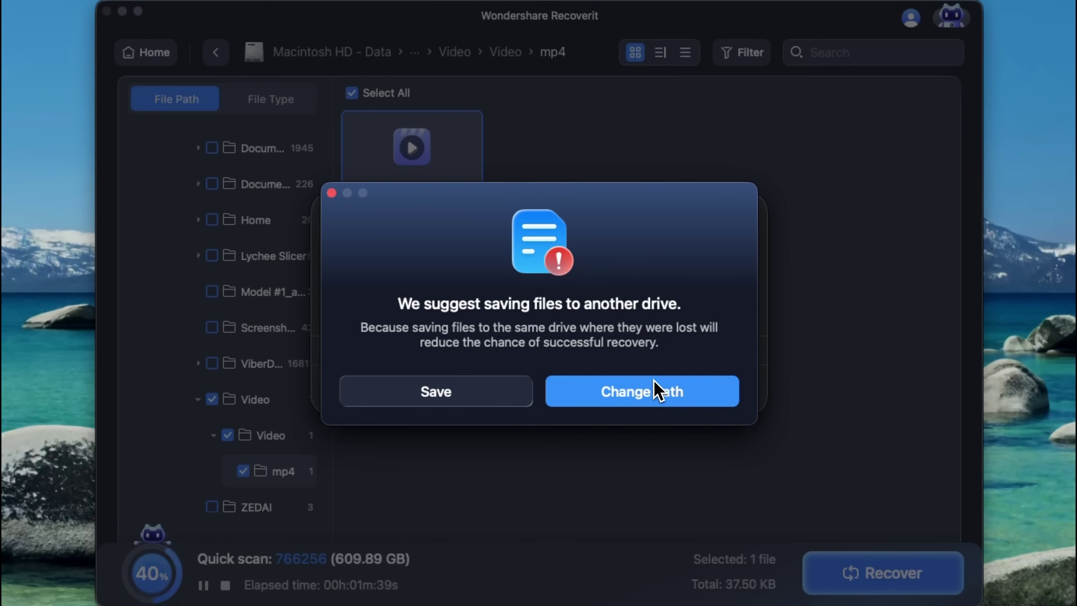
left_click(470, 396)
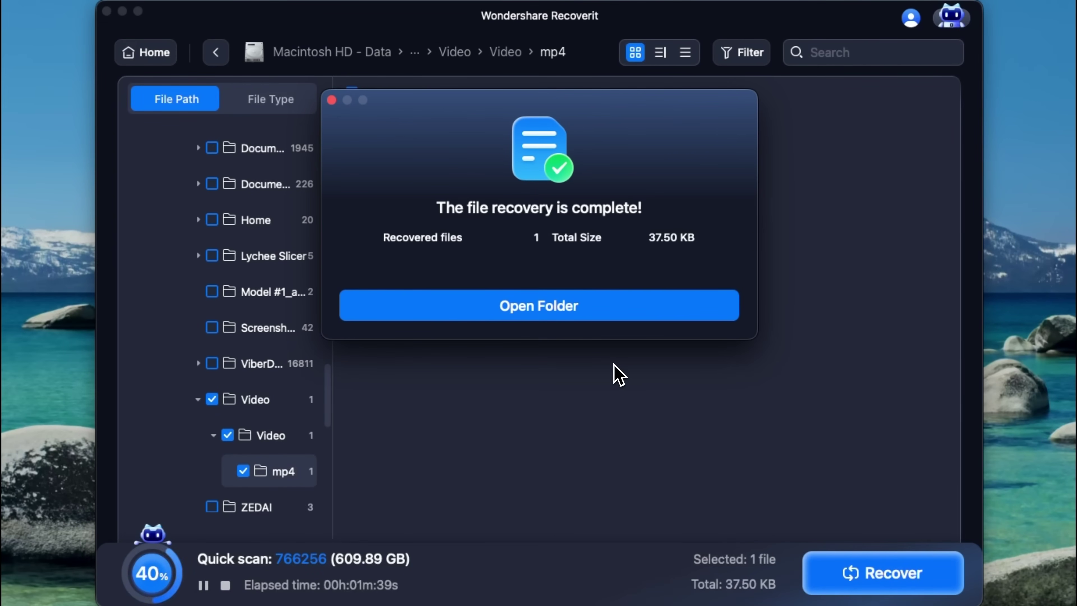
Open the recovery folder, play the recovered MP4 to check it, and close the video player
left_click(528, 316)
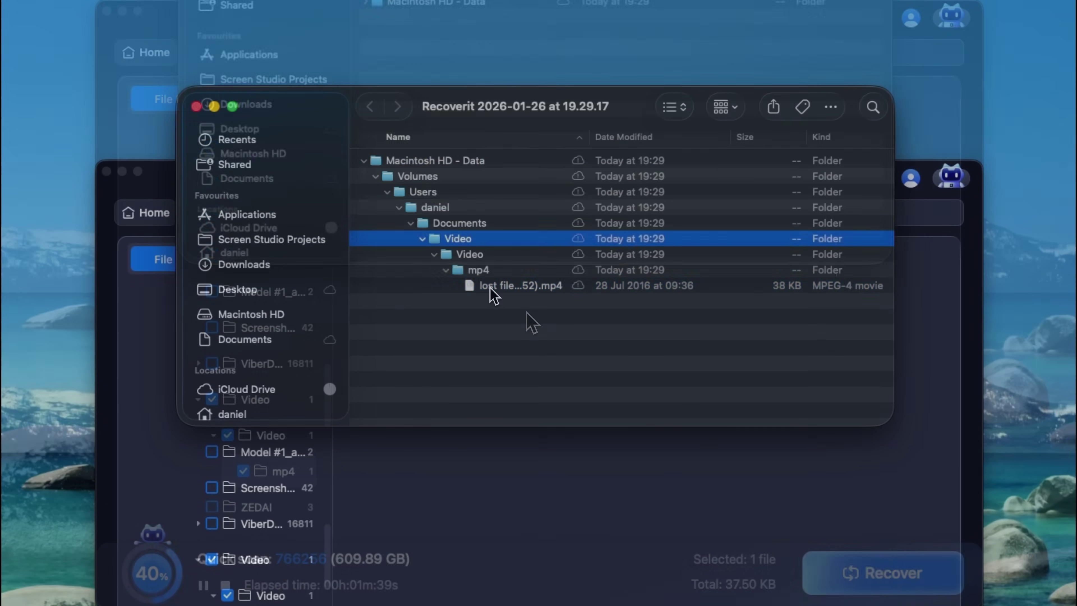
left_click(519, 287)
double_click(542, 287)
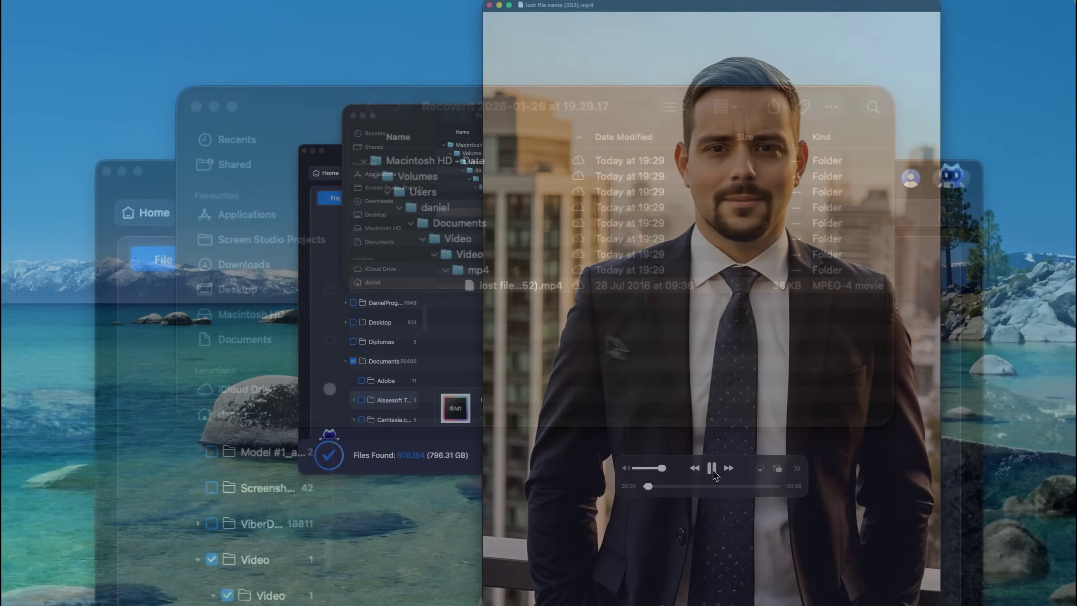
left_click(711, 468)
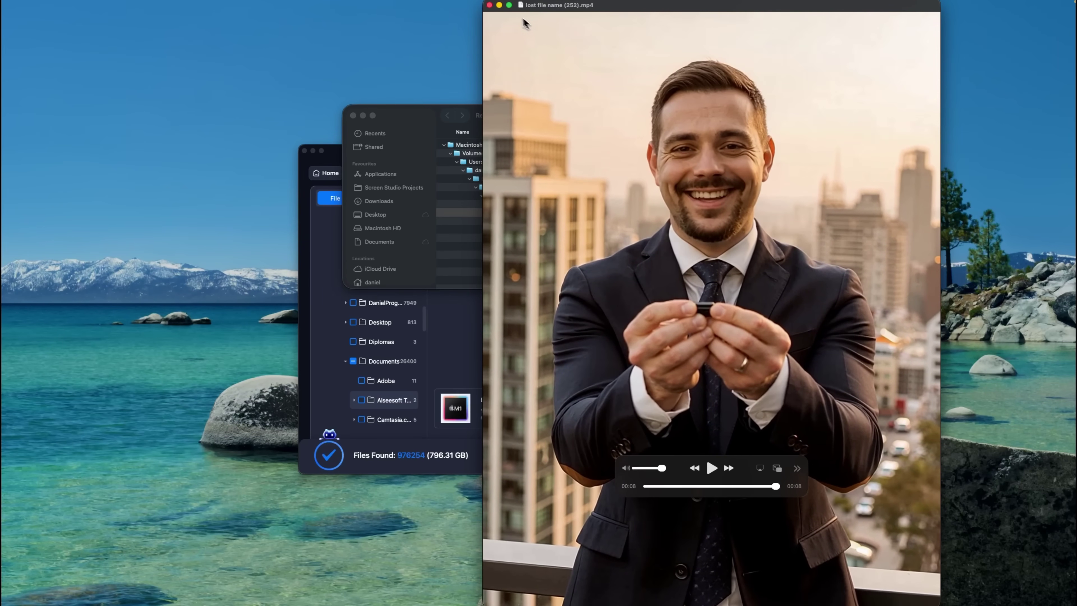
left_click(490, 6)
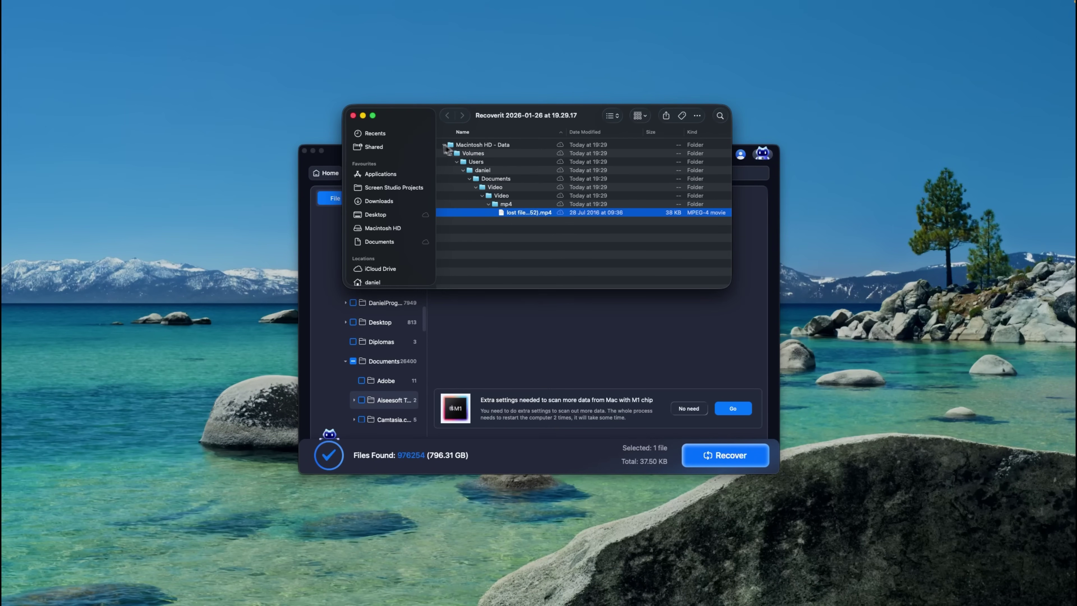
Return to the Recoverit scan results, close the recovered files window, and look back through the folder tree
left_click(522, 334)
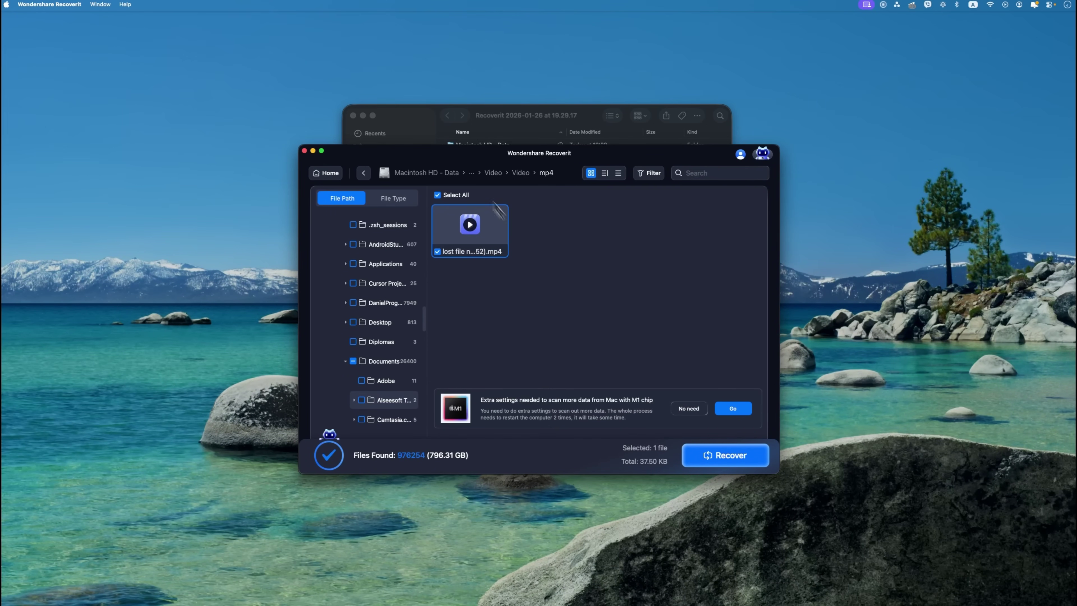
left_click(354, 116)
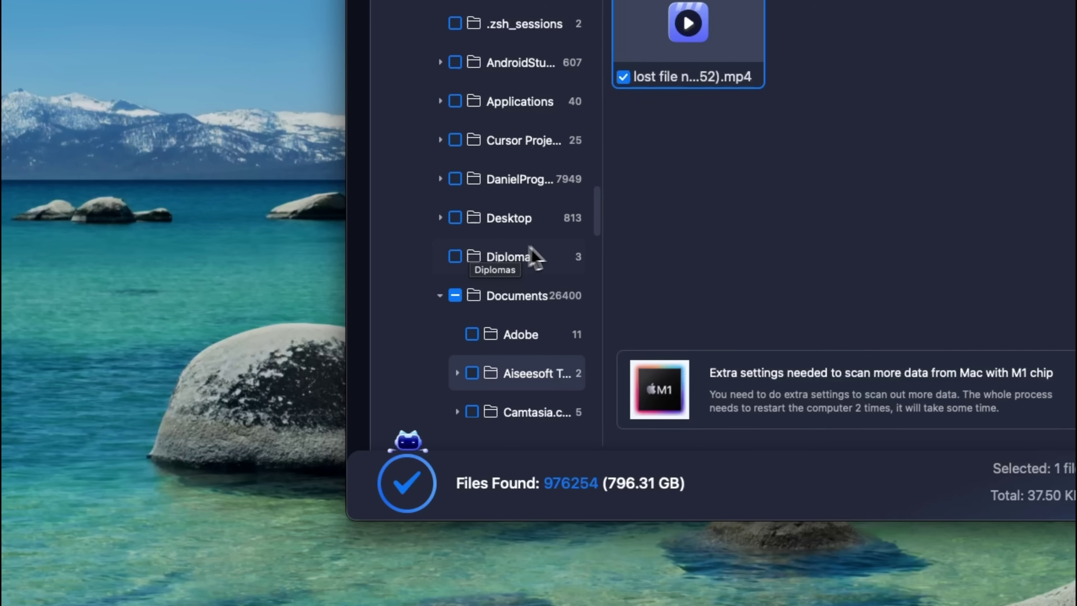
scroll(560, 257, "up", 20)
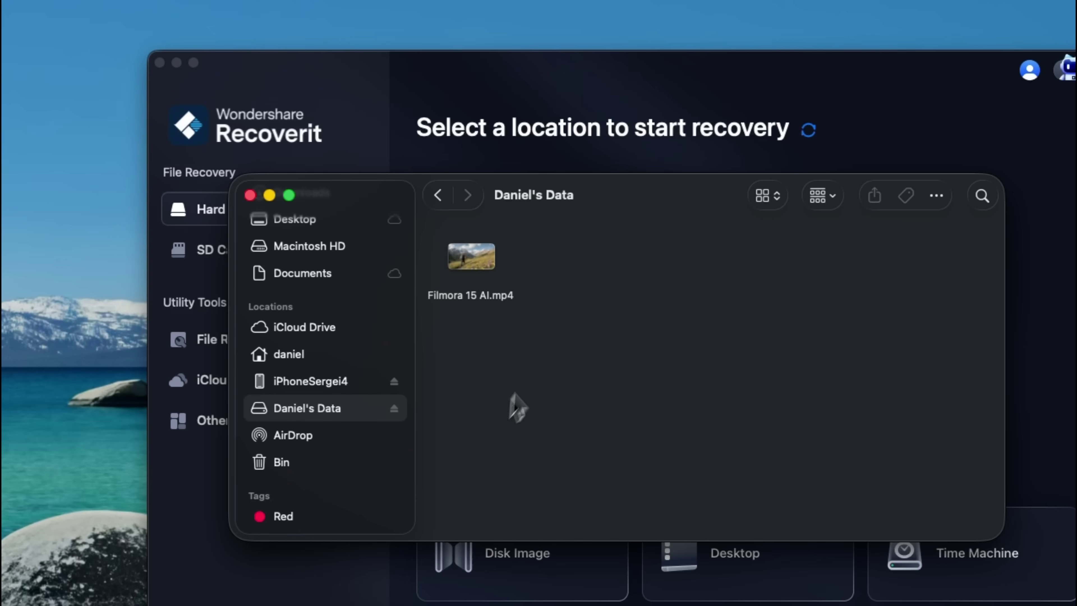
Delete Filmora 15 AI.mp4 from the external drive, and check the Bin and the drive for the file
left_click(464, 254)
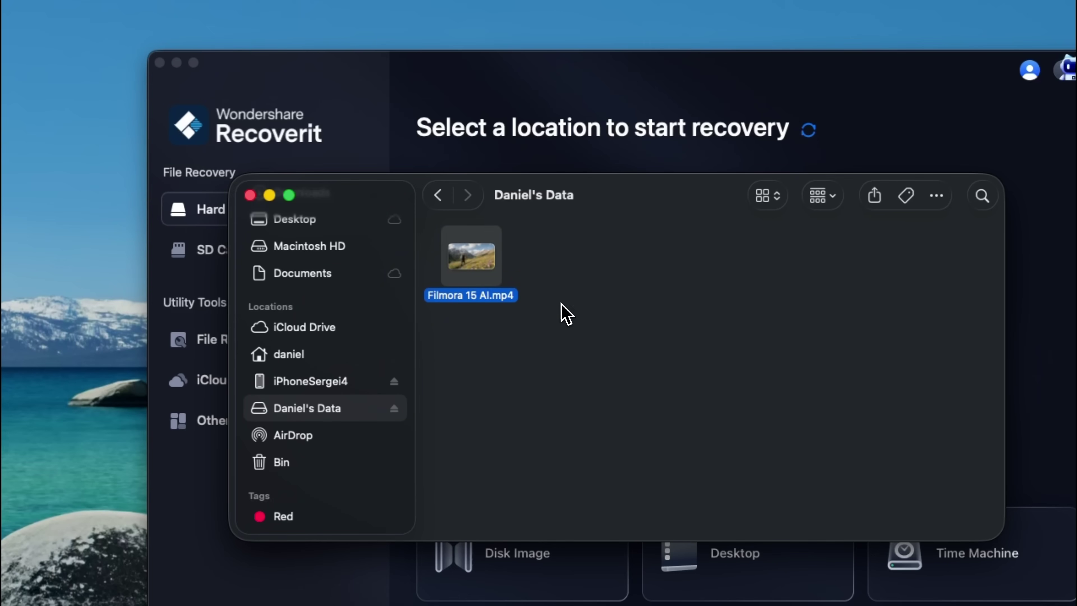
left_click_drag(560, 303, 480, 253)
key("super+BackSpace")
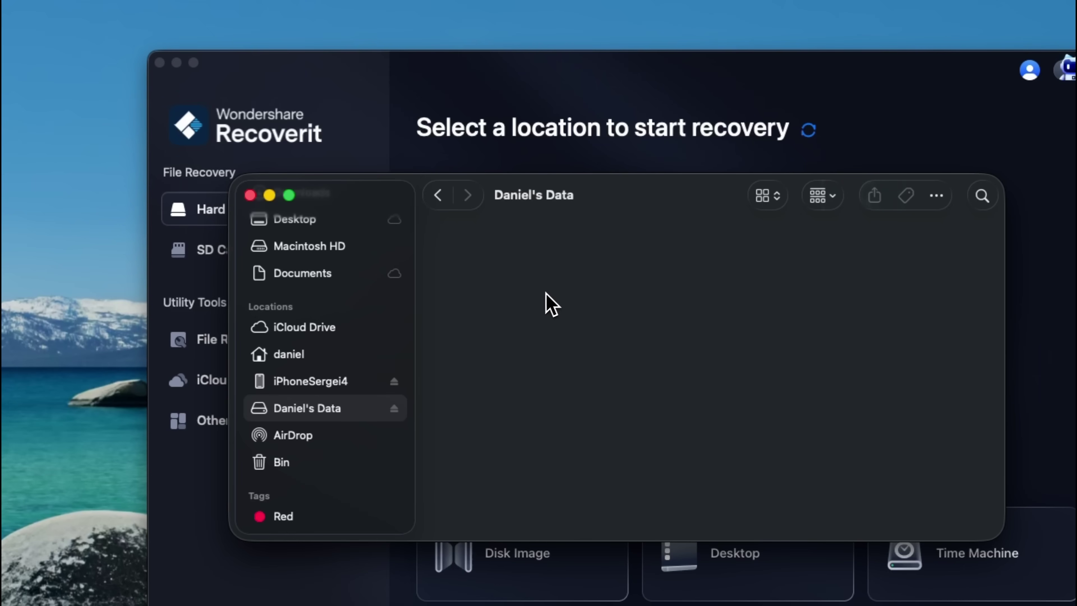
left_click(278, 464)
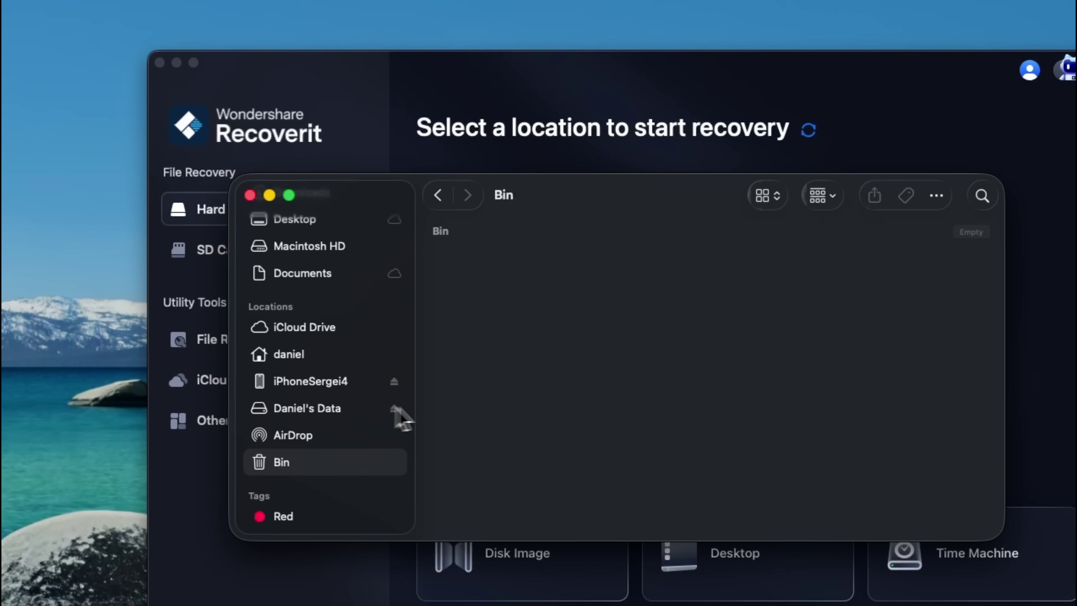
left_click(301, 407)
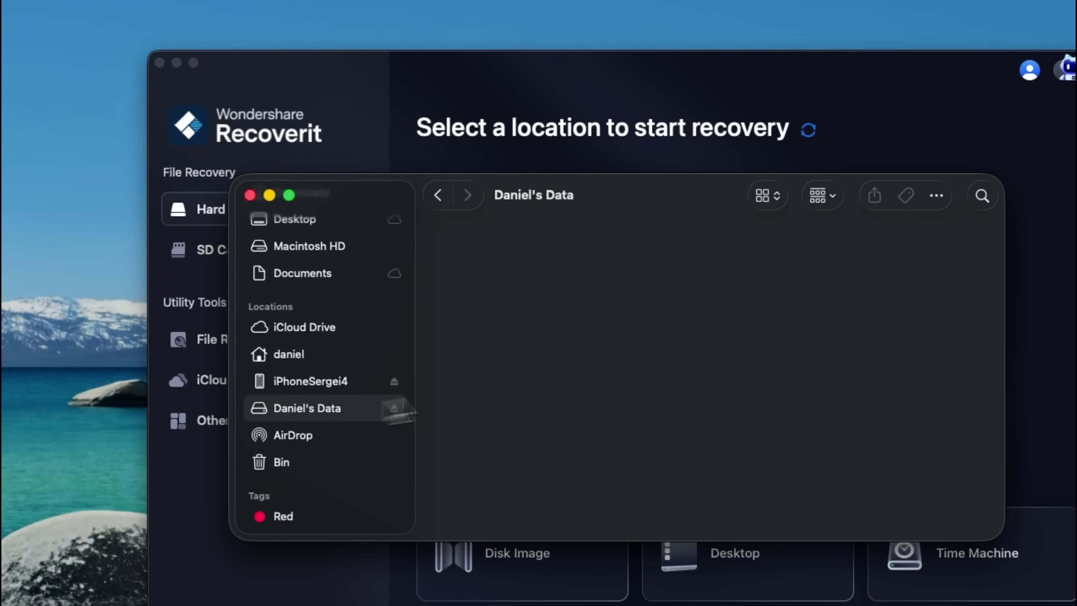
Switch to Recoverit and start scanning the external drive for the deleted video
left_click(504, 121)
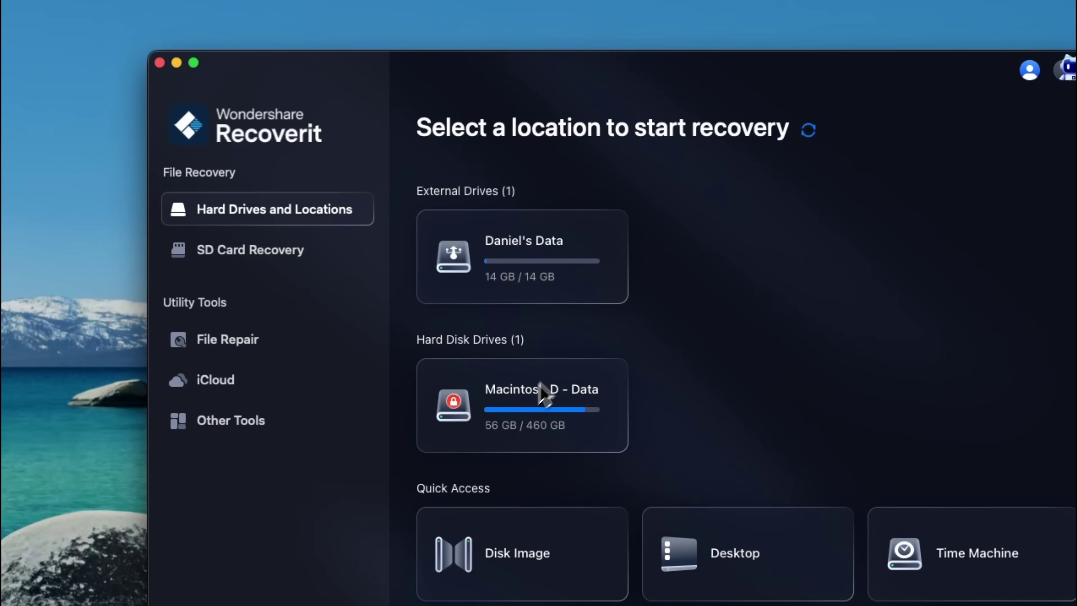
mouse_move(545, 281)
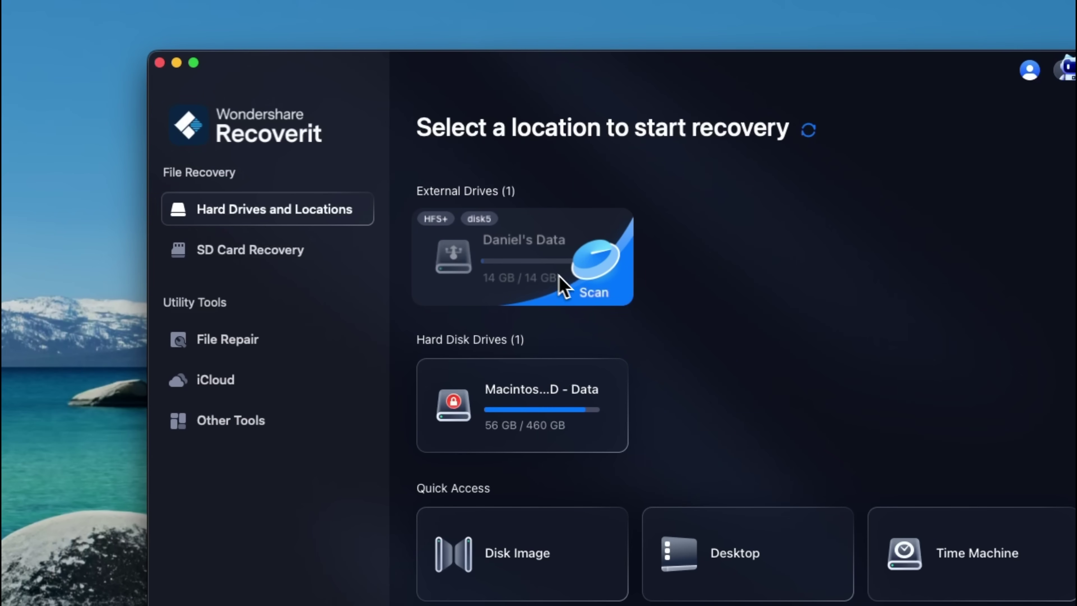
left_click(585, 279)
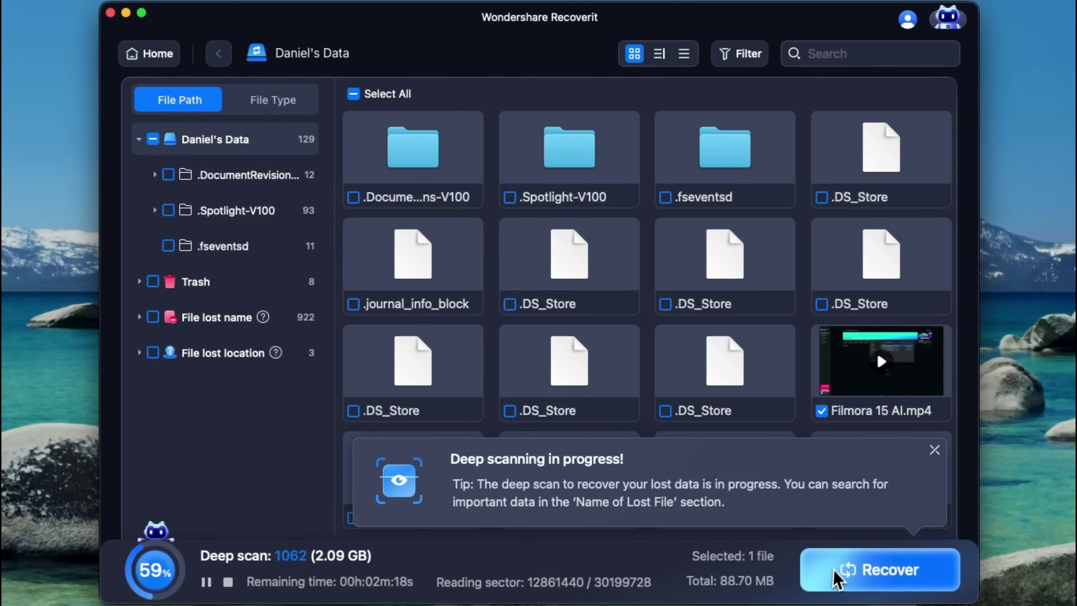
Recover the selected Filmora 15 AI.mp4 to the Documents folder and play the recovered video
left_click(882, 576)
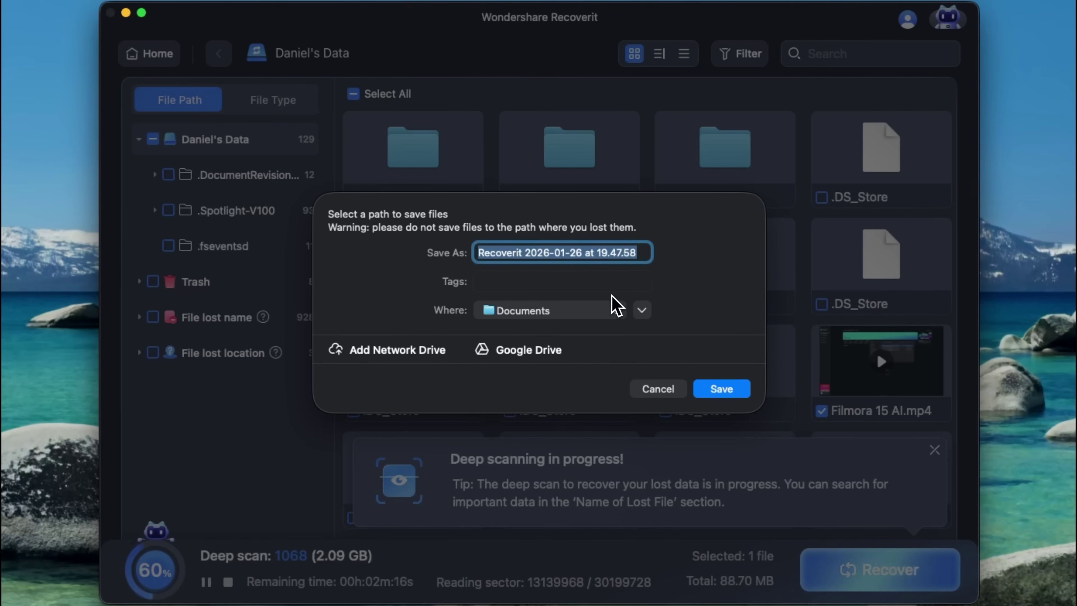
left_click(642, 311)
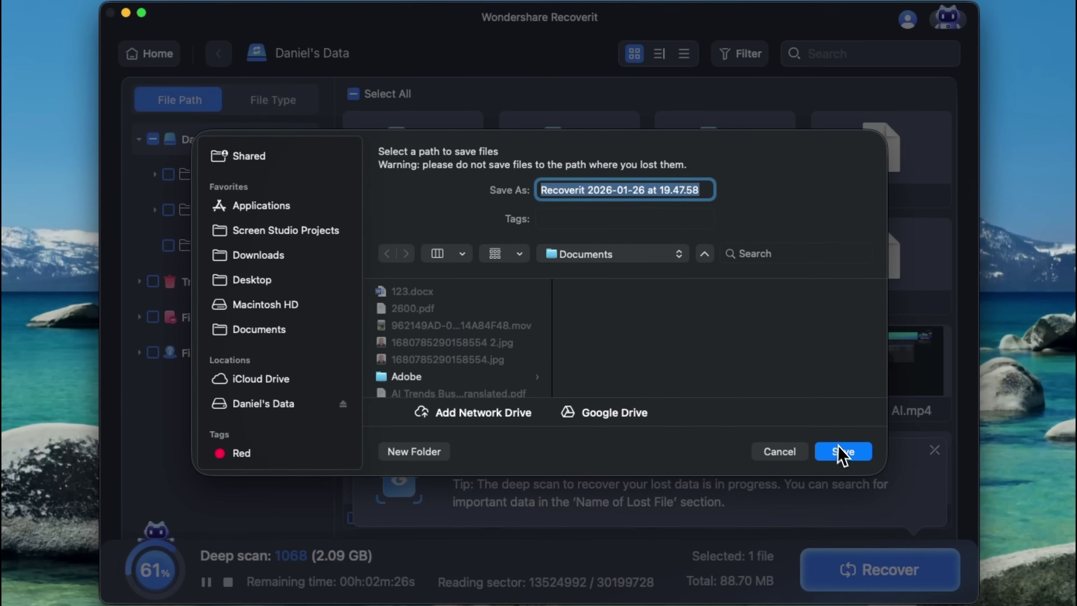
left_click(842, 452)
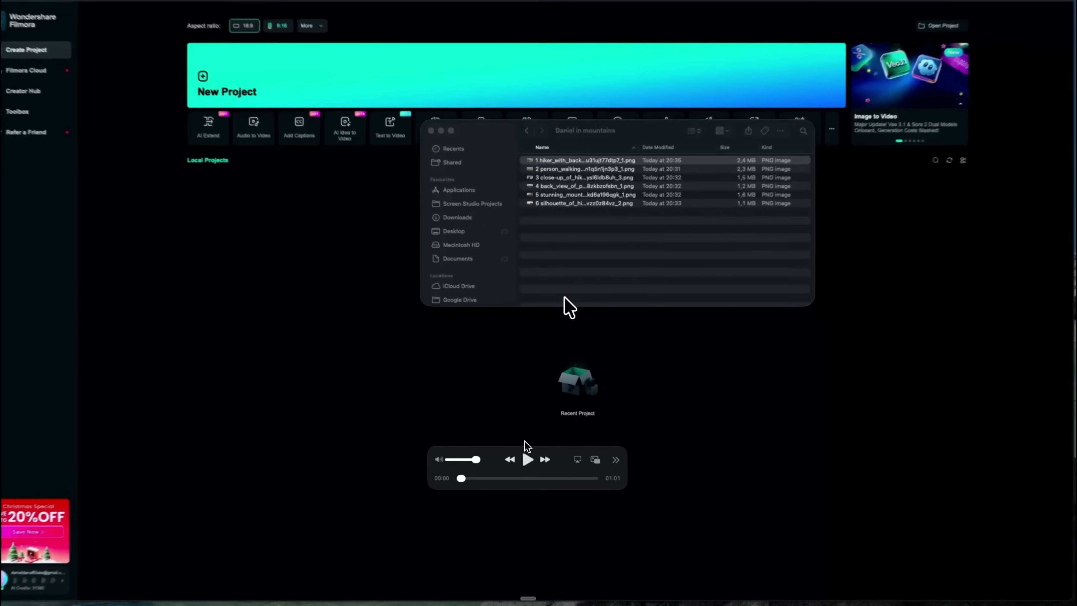
left_click(527, 459)
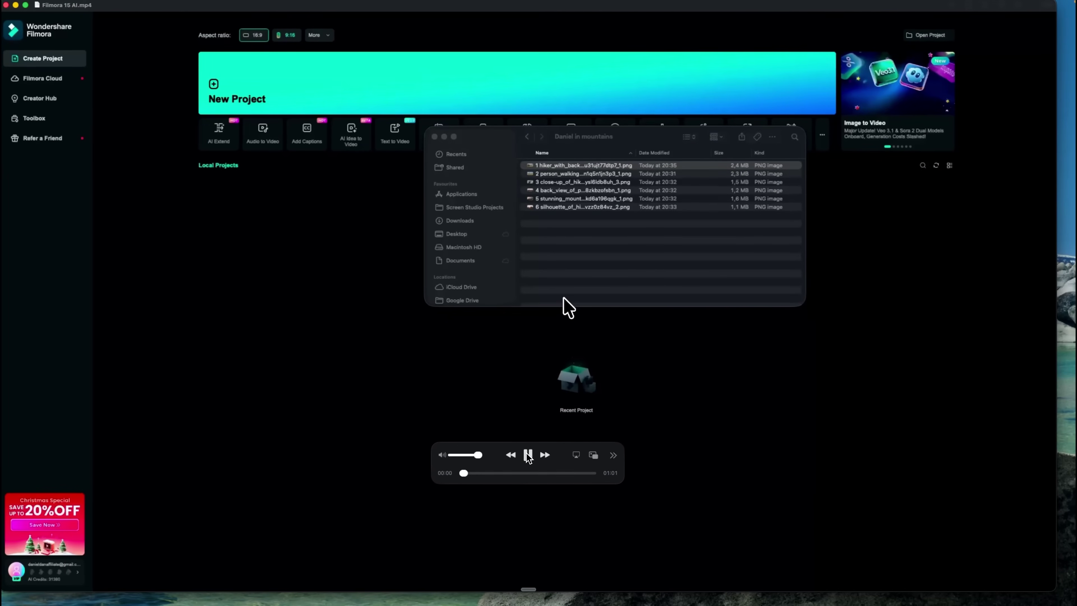
Skip ahead to two later points in the recovered Filmora 15 AI.mp4 to check its playback
left_click(476, 478)
left_click(562, 473)
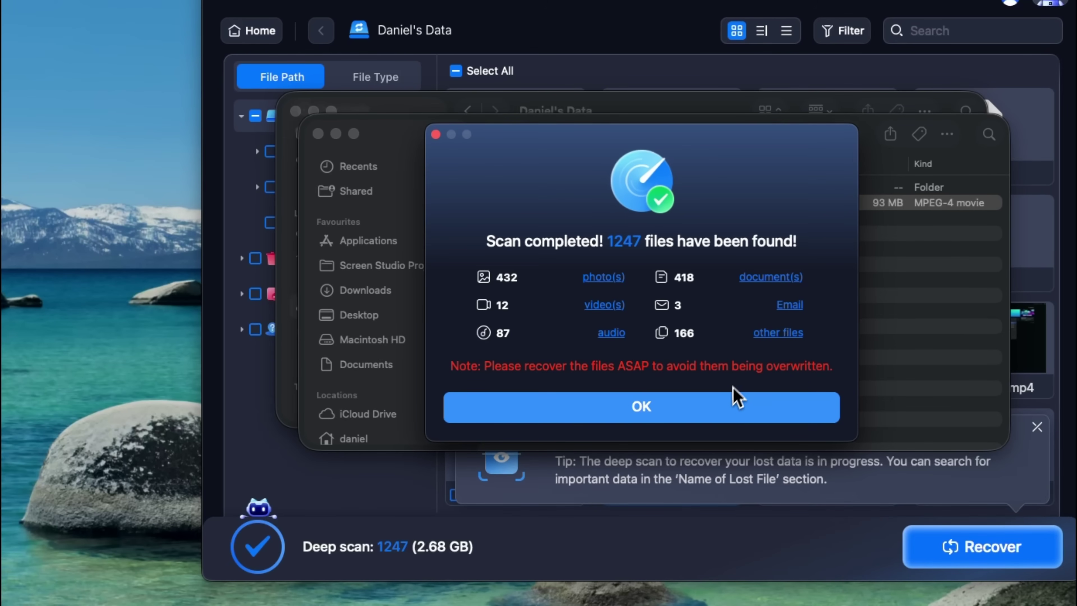
Dismiss the scan summary and expand the document revisions, .Spotlight-V100, Trash and File lost location folders in the external drive's results
left_click(728, 415)
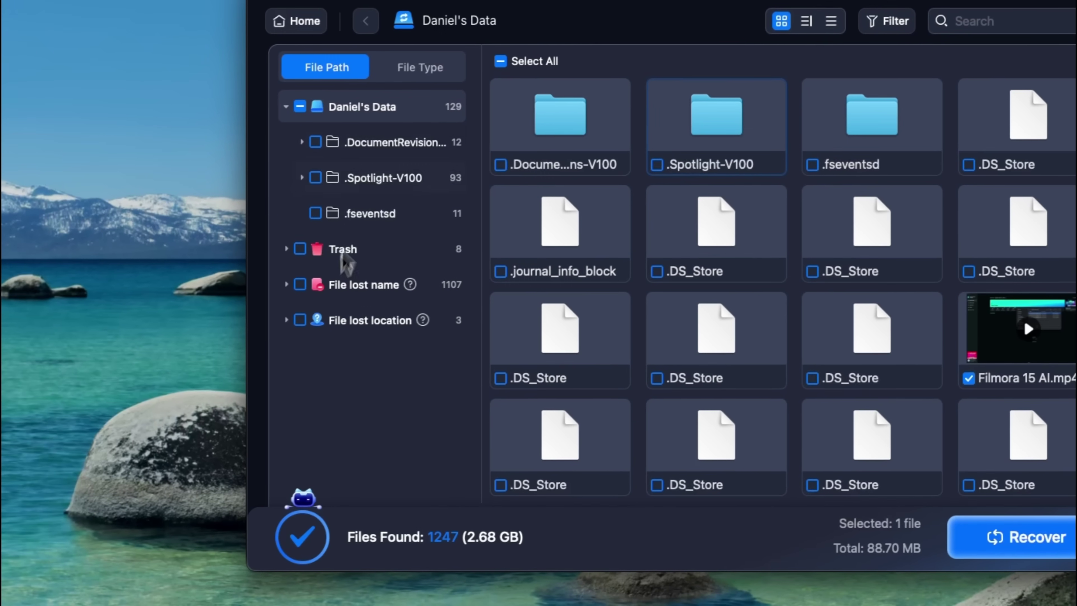
left_click(302, 142)
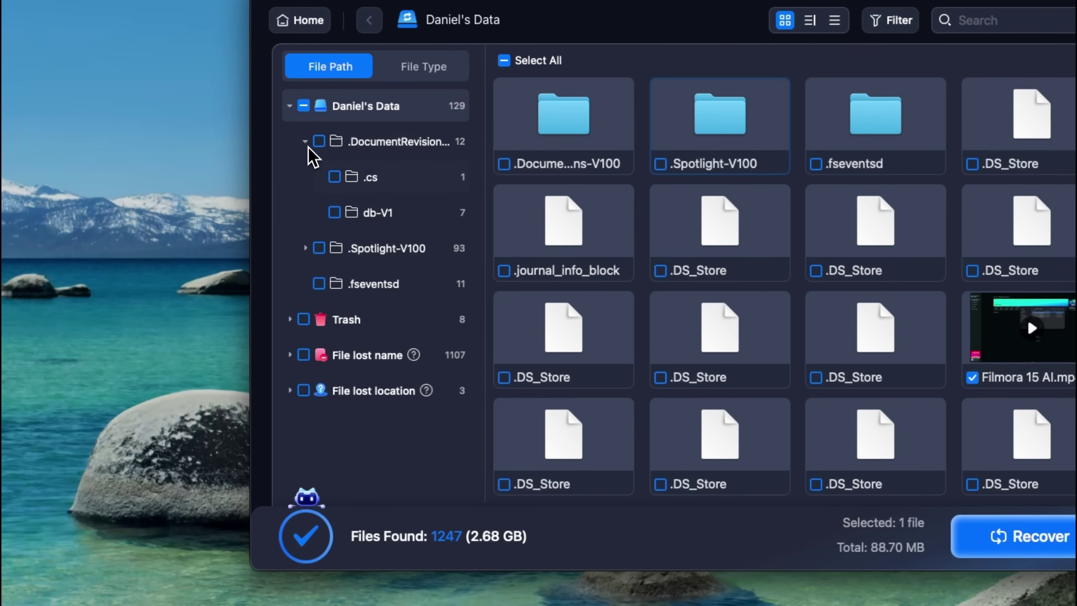
left_click(304, 248)
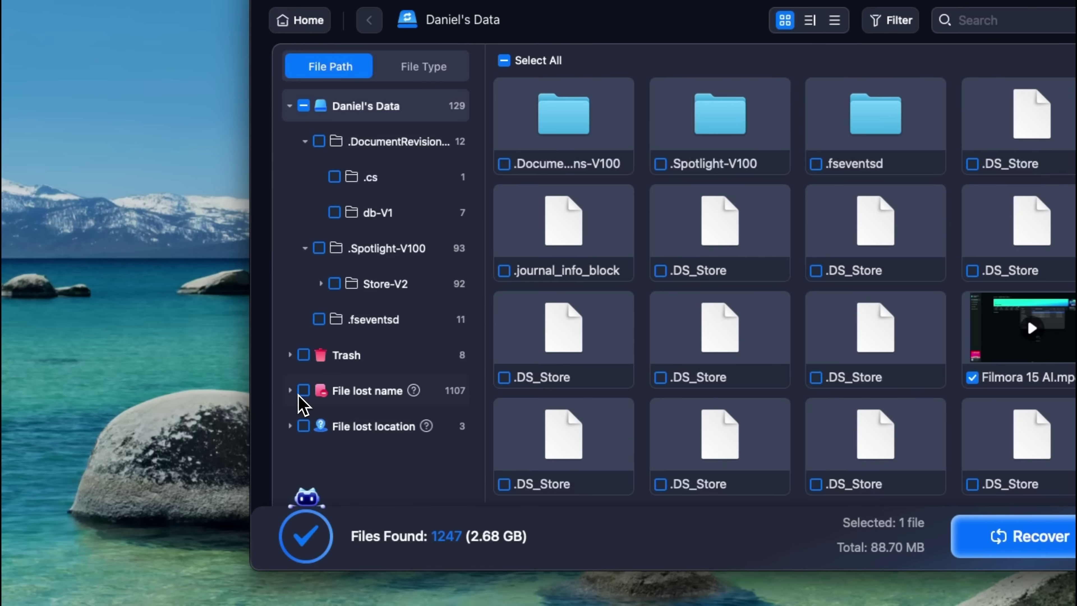
left_click(290, 355)
scroll(381, 365, "down", 2)
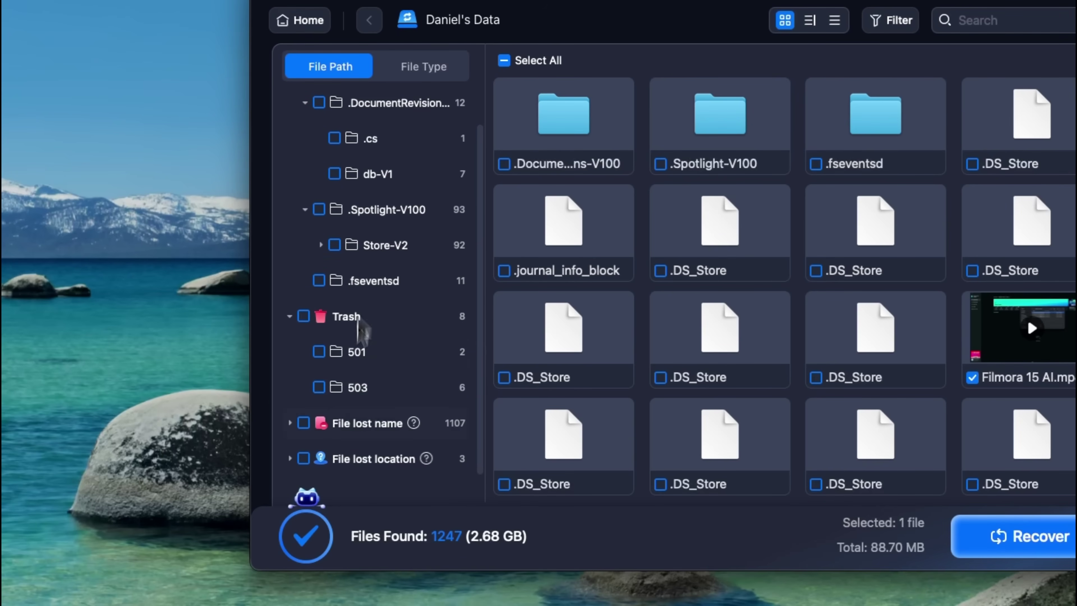
left_click(289, 459)
scroll(363, 404, "down", 2)
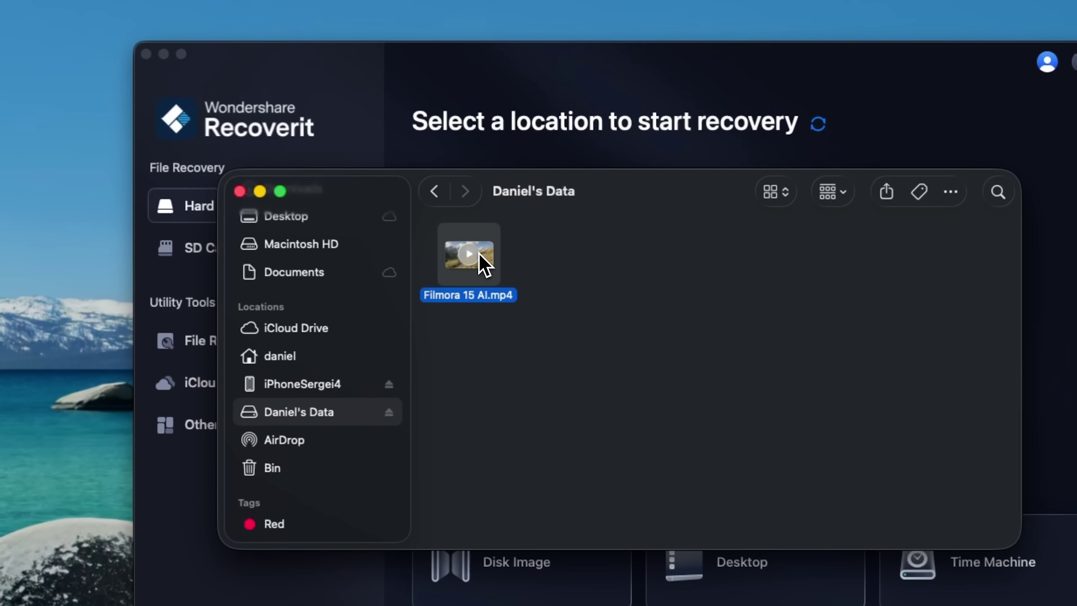
Delete Filmora 15 AI.mp4 from the external drive
key("super+BackSpace")
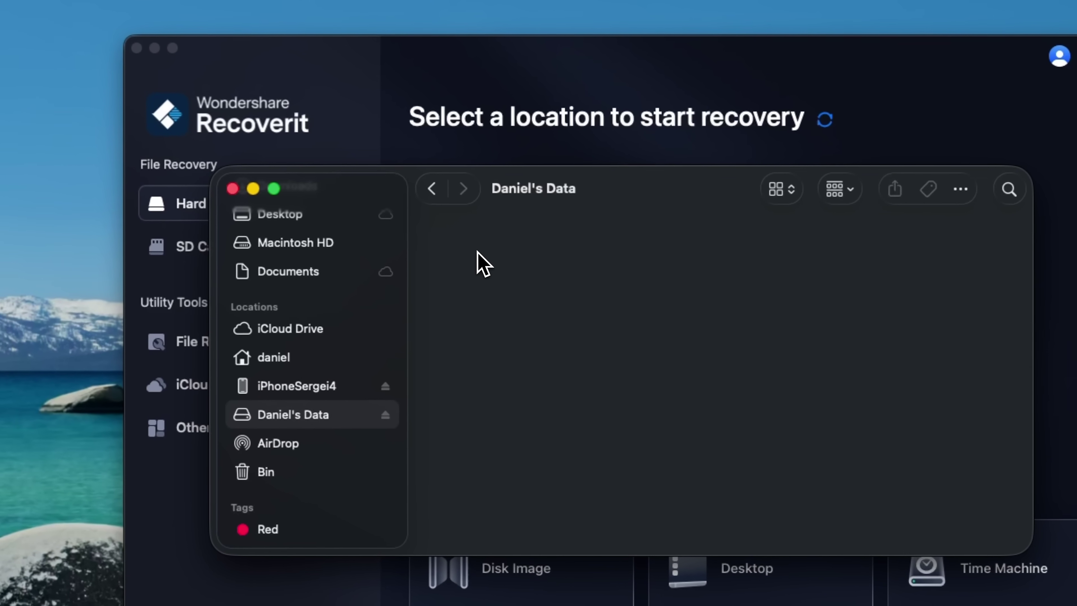